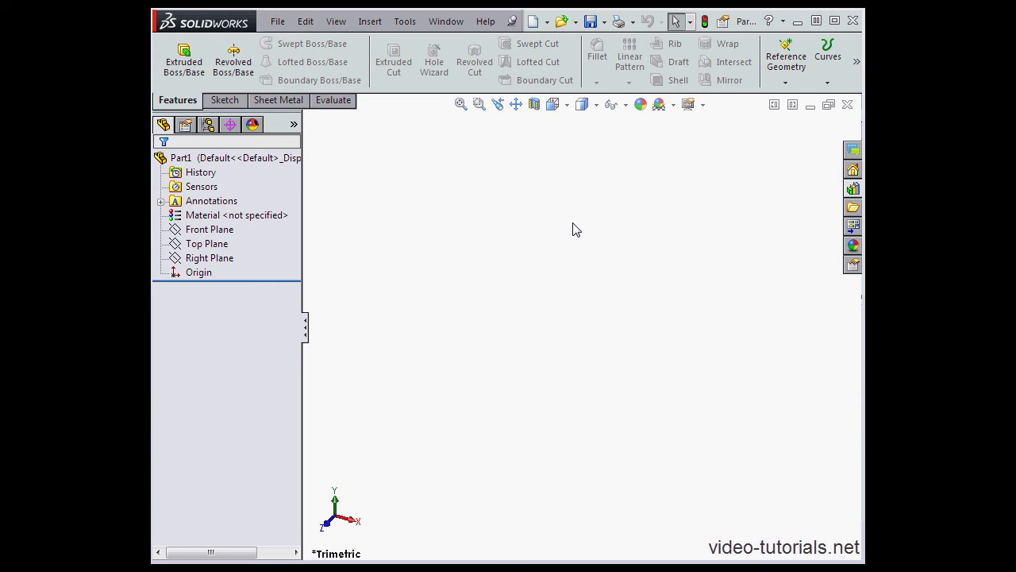
Step: Open the Customize dialog from the CommandManager tab's right-click menu over the empty part
{"action": "left_click", "coordinate": [576, 229]}
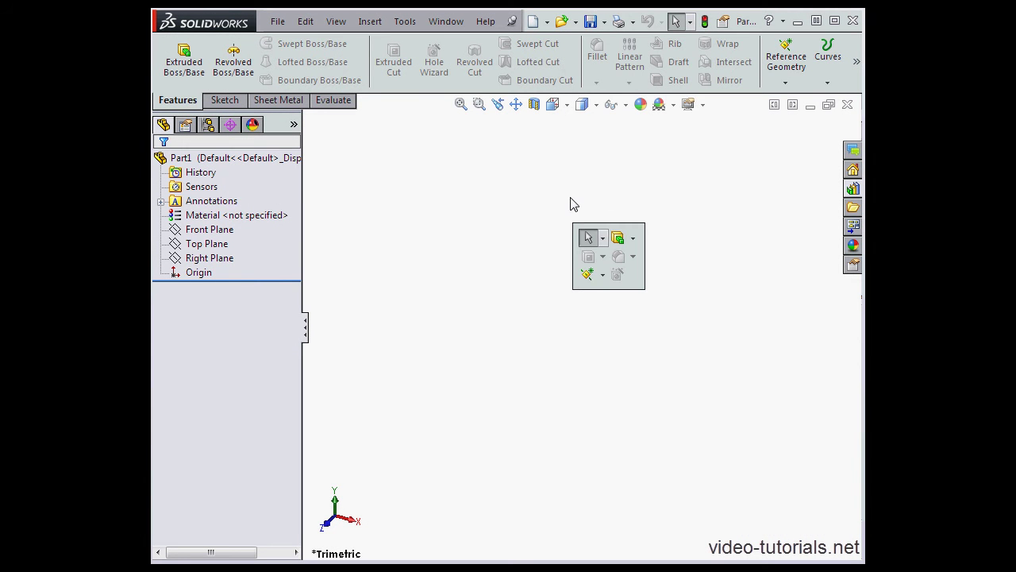
{"action": "right_click", "coordinate": [342, 108]}
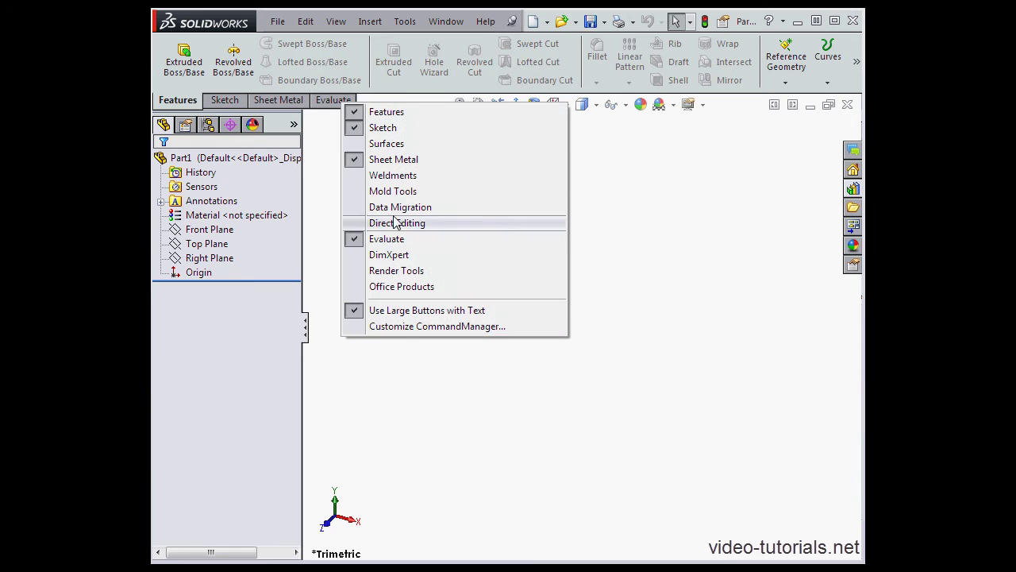
{"action": "left_click", "coordinate": [402, 326]}
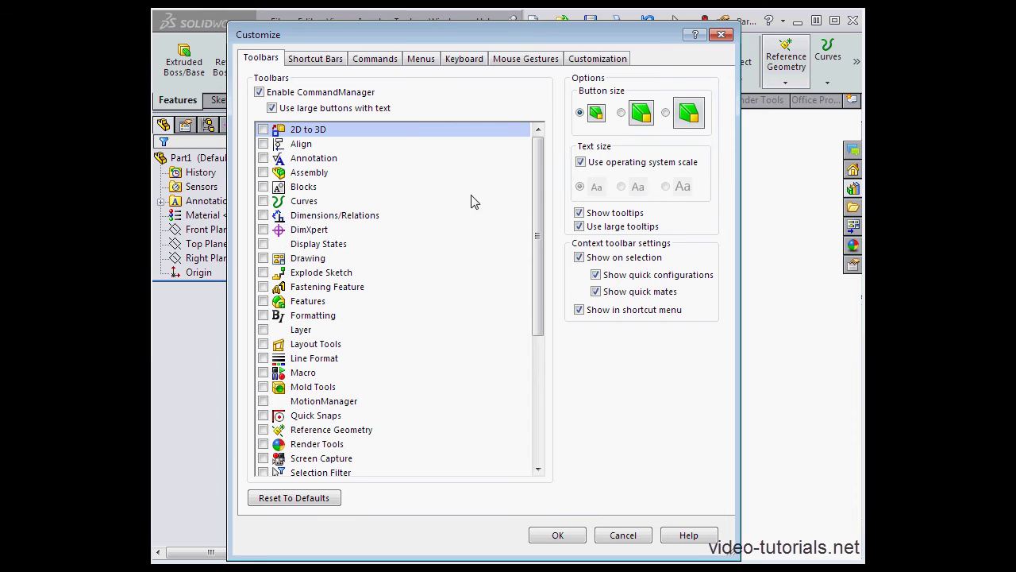
Step: On the Commands tab, browse the 2D To 3D and Blocks categories, then show Curves
{"action": "left_click", "coordinate": [379, 63]}
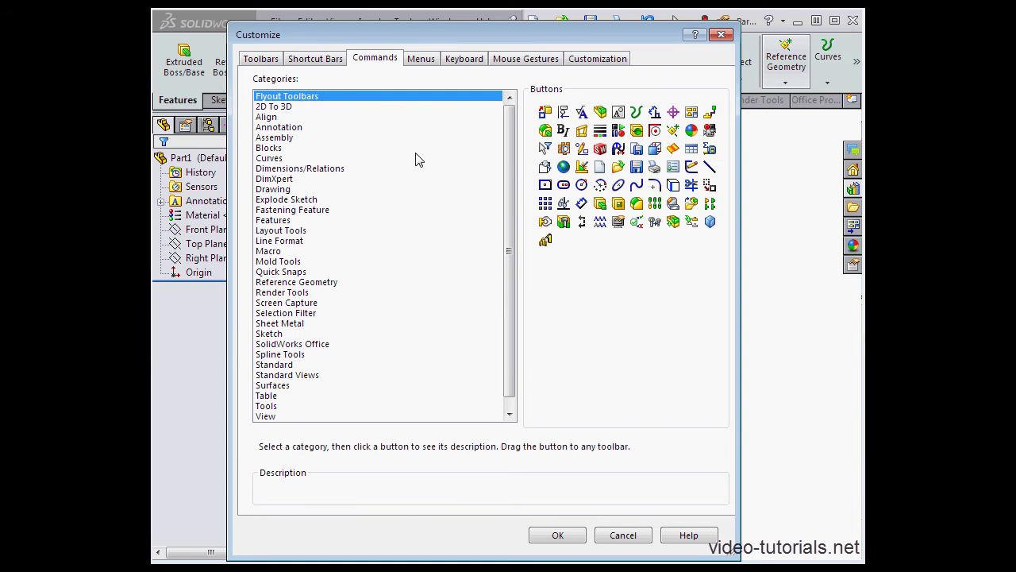
{"action": "left_click", "coordinate": [279, 107]}
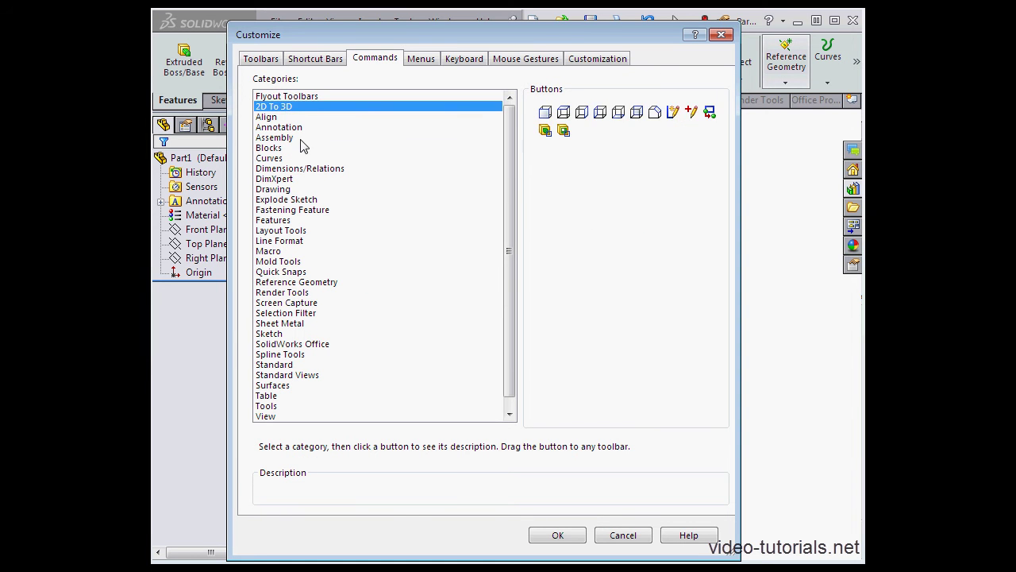
{"action": "left_click", "coordinate": [282, 148]}
{"action": "left_click", "coordinate": [278, 159]}
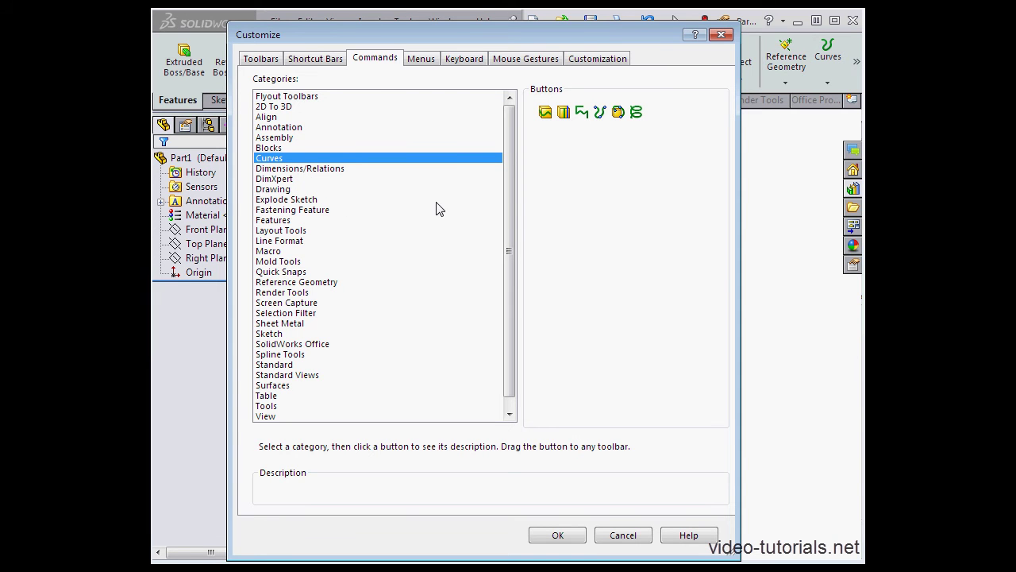
Step: Add Split Line to the CommandManager, remove it again, and dismiss the Reference Geometry menu
{"action": "mouse_move", "coordinate": [545, 112]}
{"action": "left_mouse_down"}
{"action": "mouse_move", "coordinate": [780, 101]}
{"action": "mouse_move", "coordinate": [808, 79]}
{"action": "left_mouse_up"}
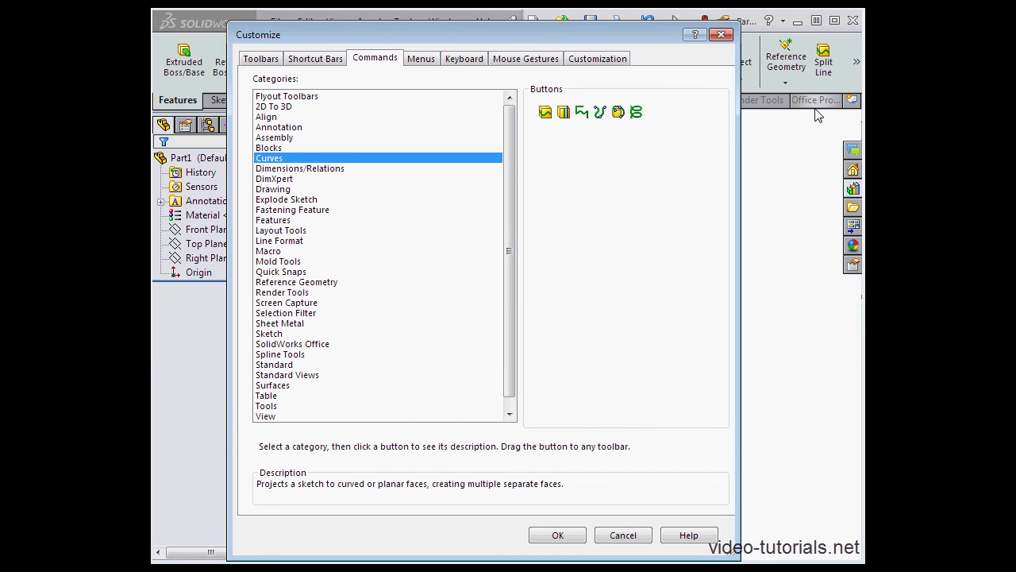
{"action": "left_click_drag", "start_coordinate": [826, 59], "coordinate": [594, 185]}
{"action": "right_click", "coordinate": [785, 60]}
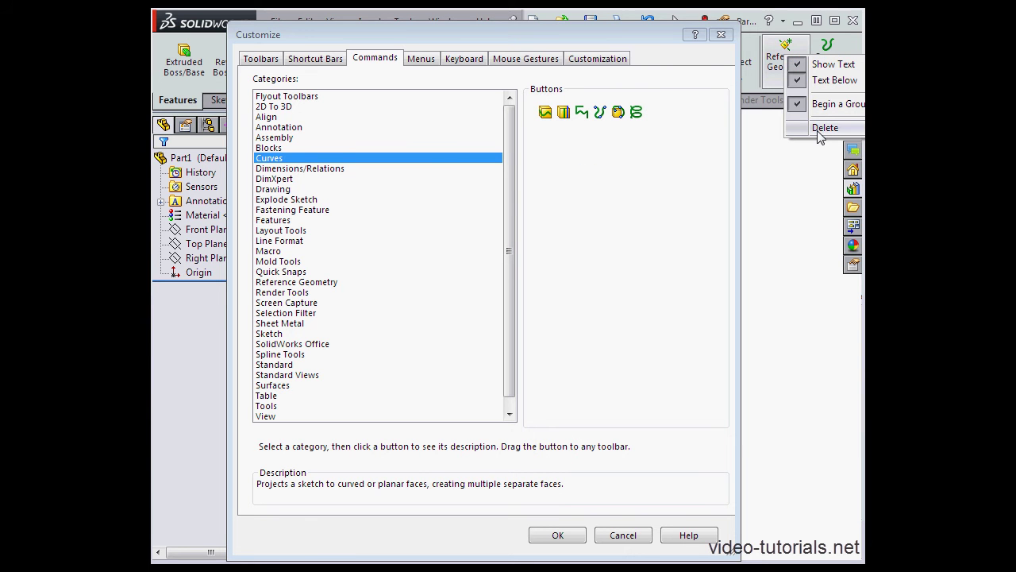
{"action": "left_click", "coordinate": [650, 31]}
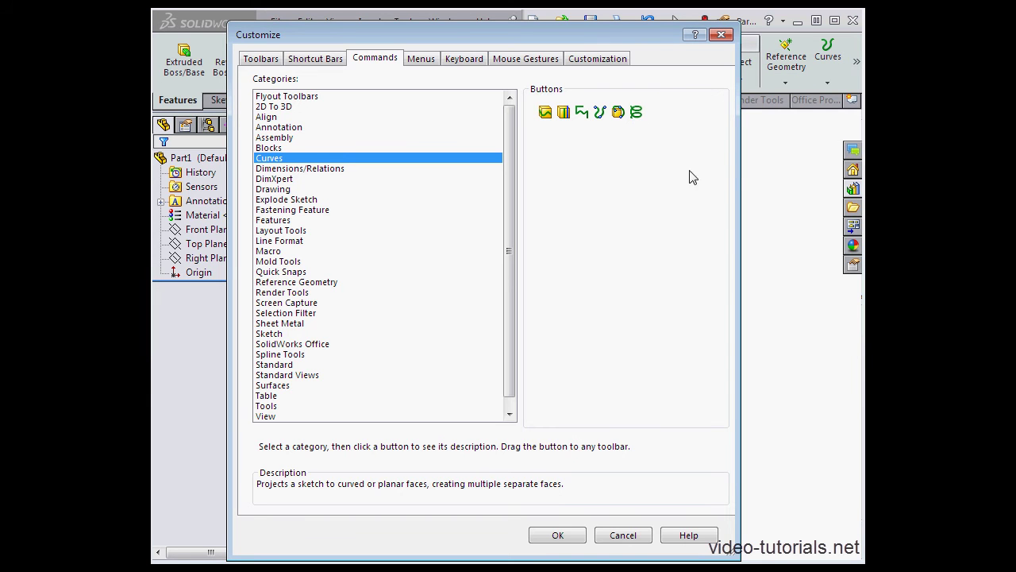
{"action": "left_click", "coordinate": [853, 101]}
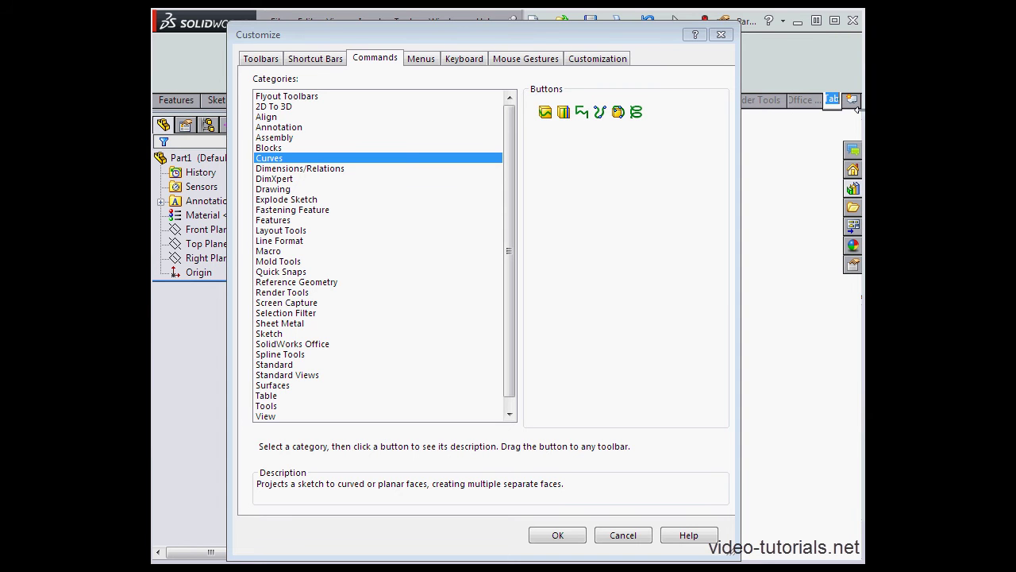
{"action": "type", "text": "M"}
{"action": "key", "text": "Return"}
{"action": "left_click_drag", "start_coordinate": [546, 112], "coordinate": [180, 54]}
{"action": "left_click_drag", "start_coordinate": [545, 112], "coordinate": [195, 60]}
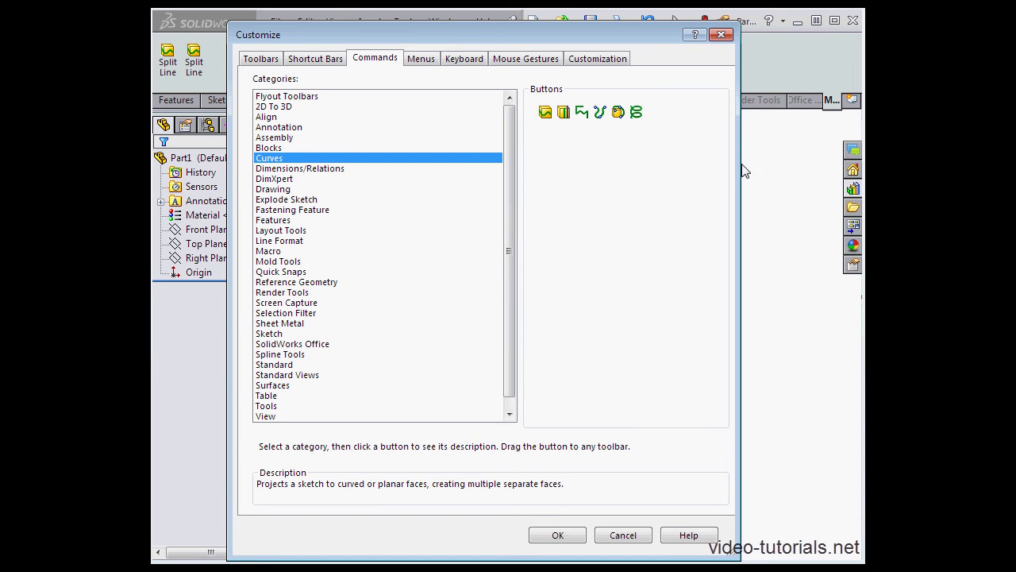
{"action": "right_click", "coordinate": [833, 101]}
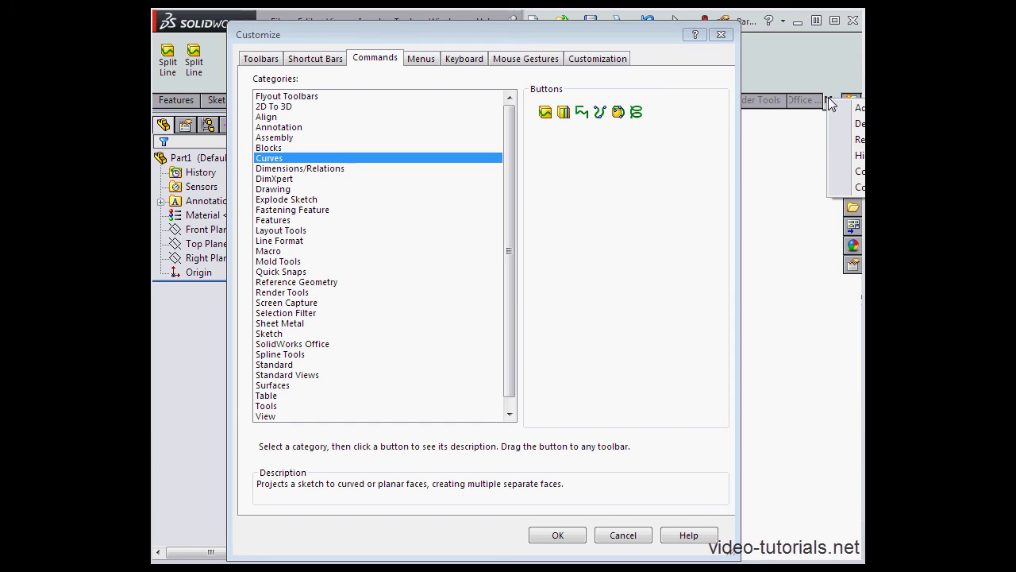
{"action": "left_click", "coordinate": [843, 123]}
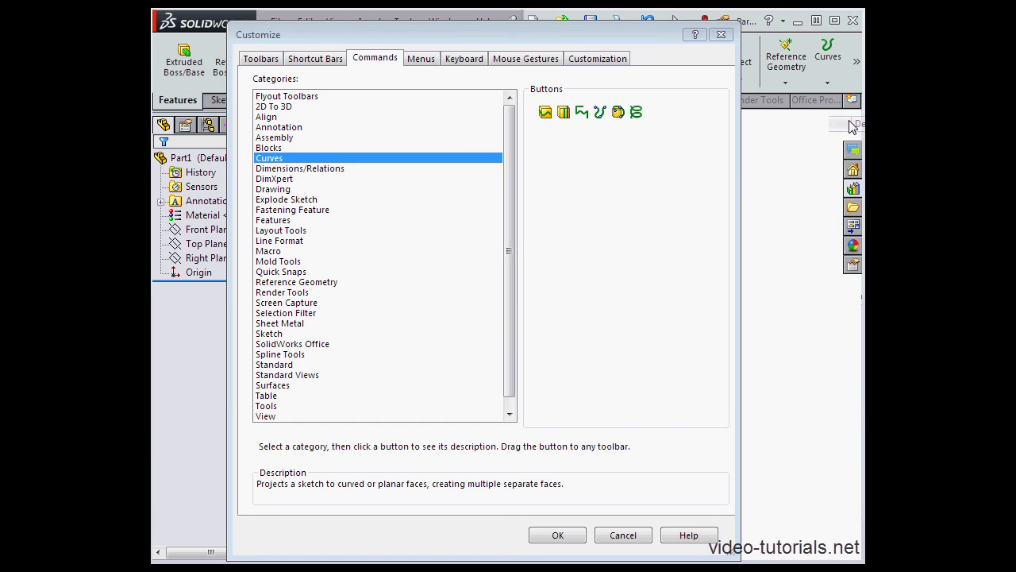
Step: Show the Menus tab of Customize and list the View, then Tools, menu commands
{"action": "left_click", "coordinate": [734, 167]}
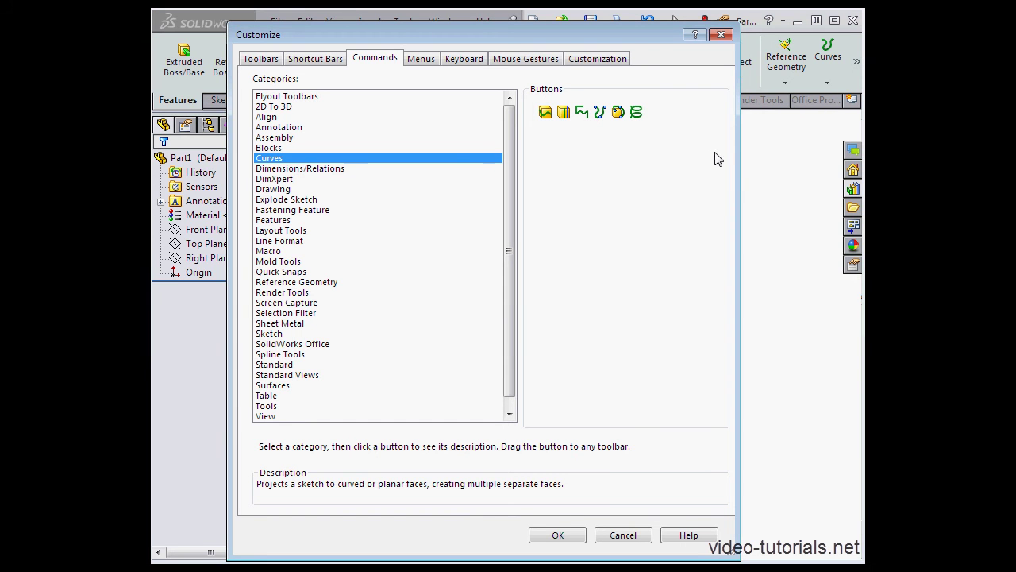
{"action": "left_click", "coordinate": [423, 61]}
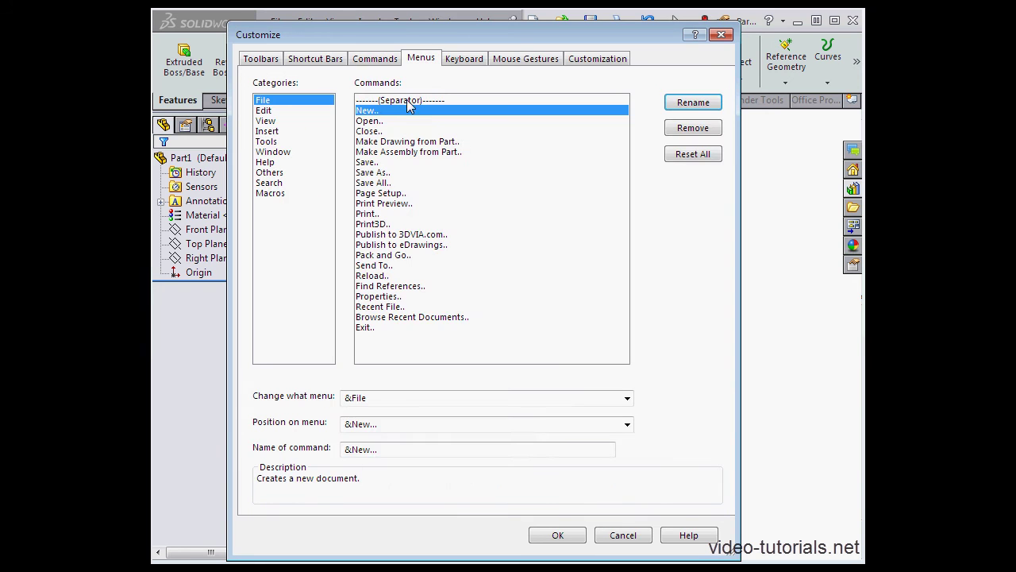
{"action": "left_click", "coordinate": [268, 123]}
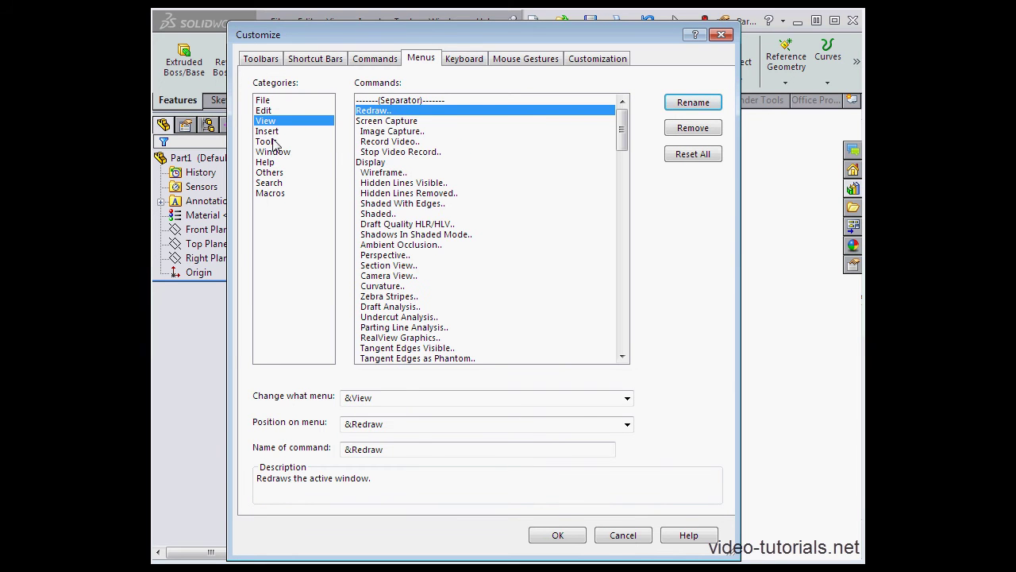
{"action": "left_click", "coordinate": [269, 143]}
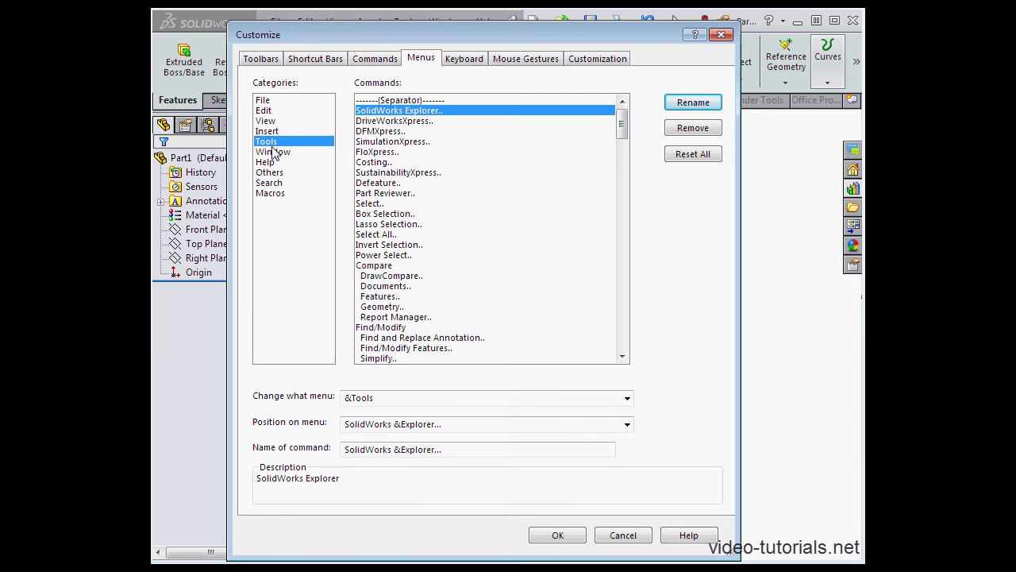
Step: On the Keyboard tab, clear the Close command's shortcut and re-enter it as Ctrl+W
{"action": "left_click", "coordinate": [464, 60]}
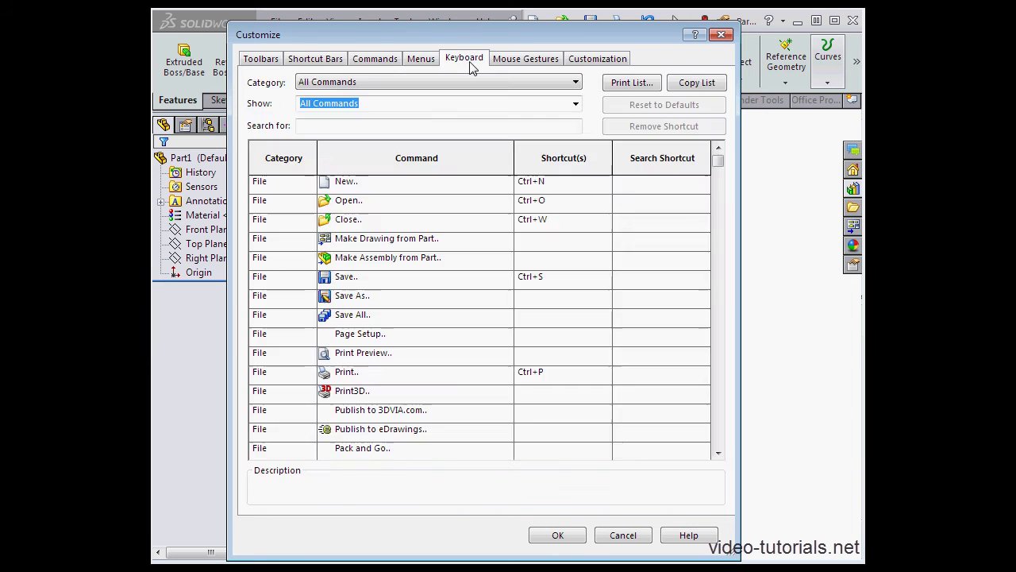
{"action": "left_click", "coordinate": [558, 225]}
{"action": "double_click", "coordinate": [525, 219]}
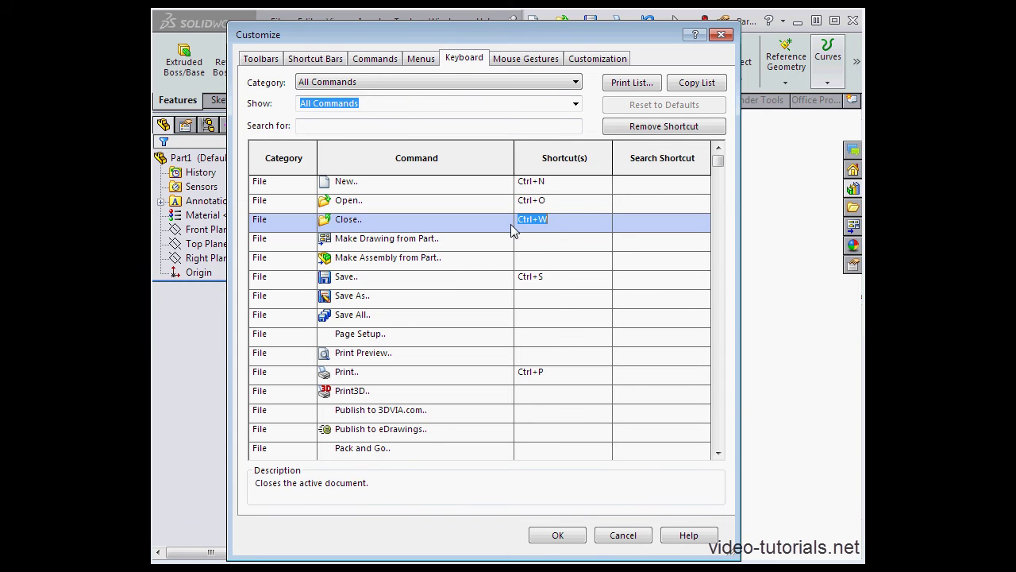
{"action": "key", "text": "BackSpace"}
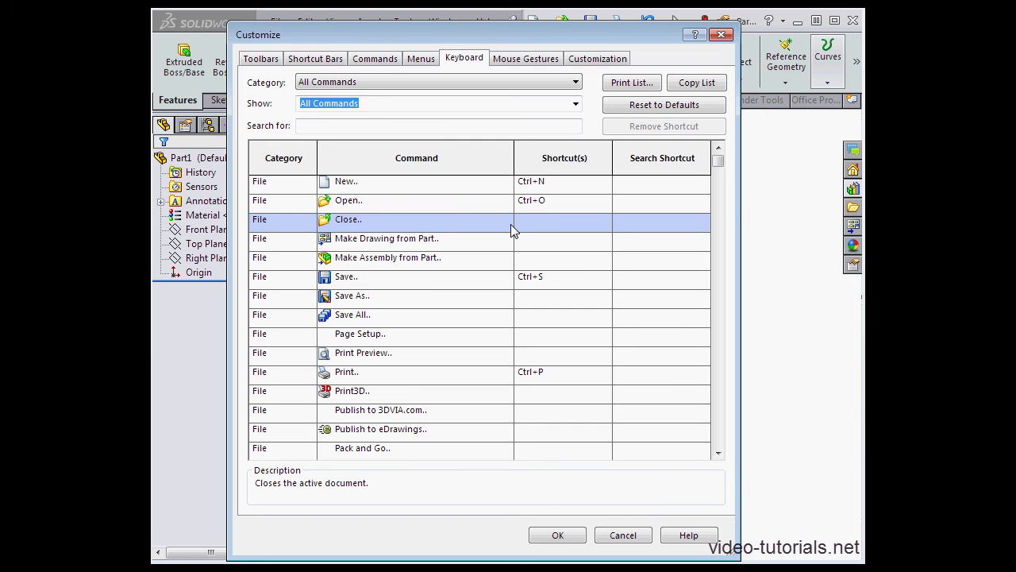
{"action": "key", "text": "ctrl+w"}
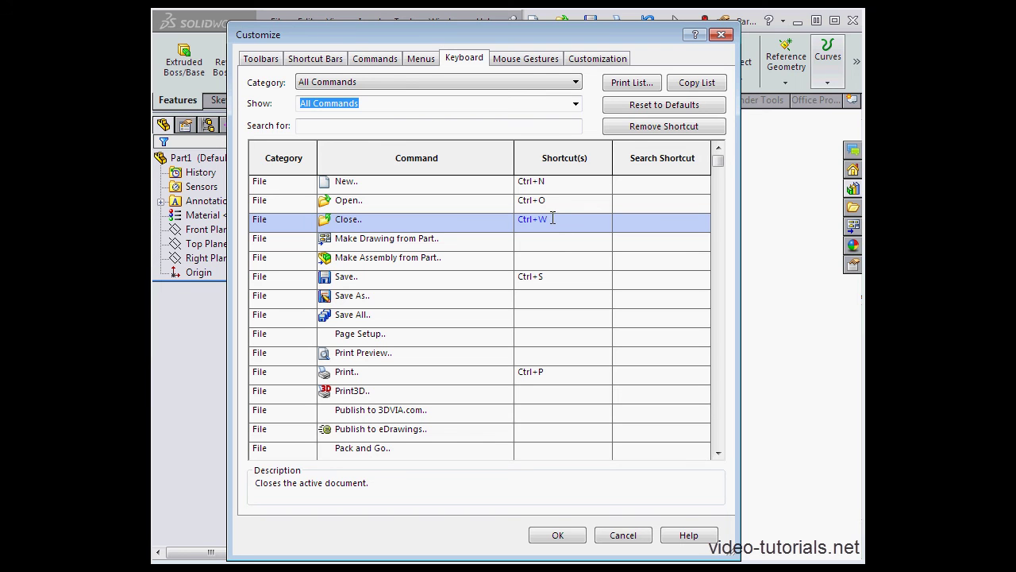
Step: View Mouse Gestures, cancel the Customize dialog, and switch the part to Top view by gesture
{"action": "left_click", "coordinate": [529, 61]}
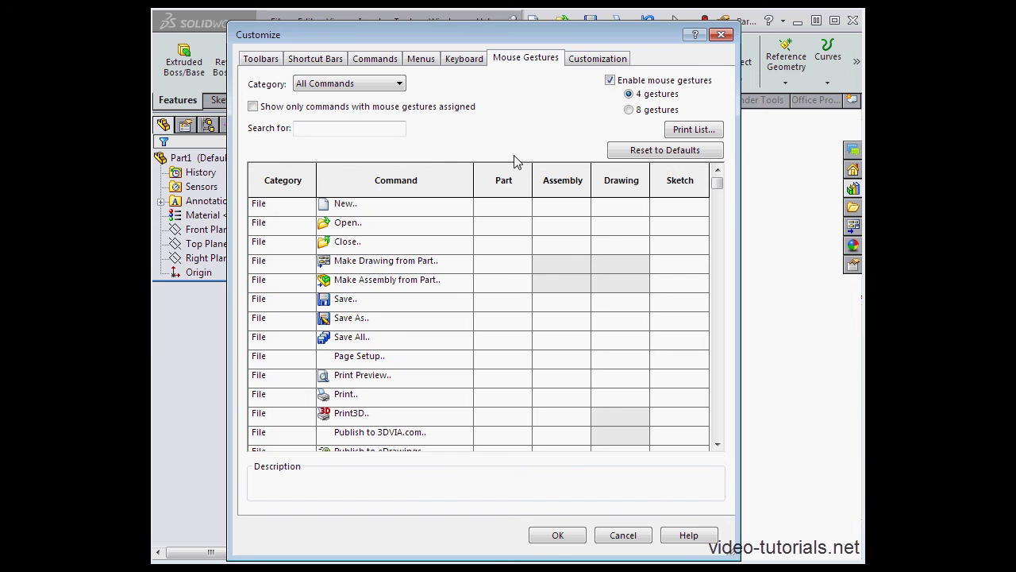
{"action": "left_click", "coordinate": [639, 536]}
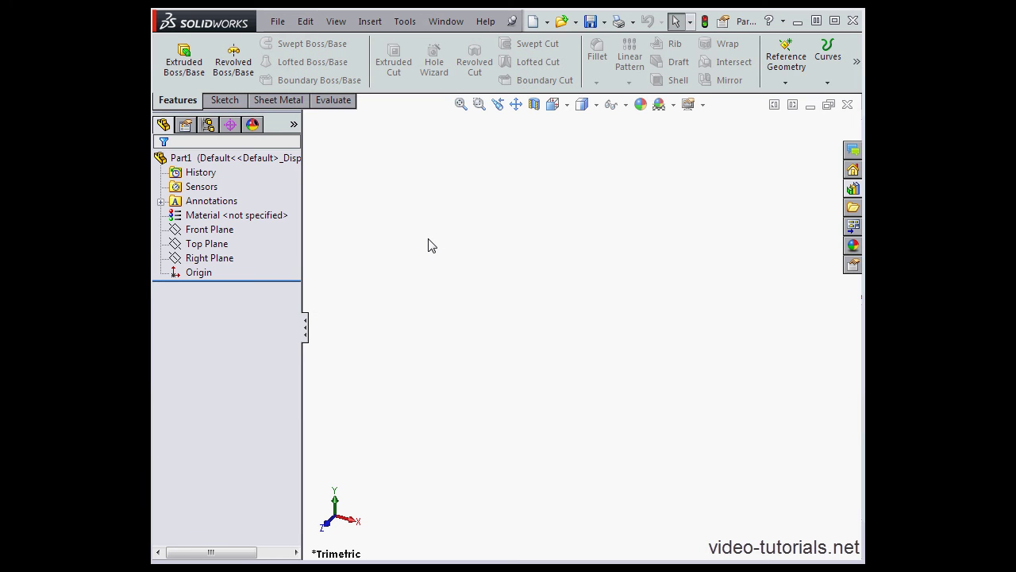
{"action": "mouse_move", "coordinate": [428, 240]}
{"action": "right_mouse_down"}
{"action": "mouse_move", "coordinate": [443, 242]}
{"action": "mouse_move", "coordinate": [415, 270]}
{"action": "mouse_move", "coordinate": [376, 236]}
{"action": "mouse_move", "coordinate": [431, 209]}
{"action": "right_mouse_up"}
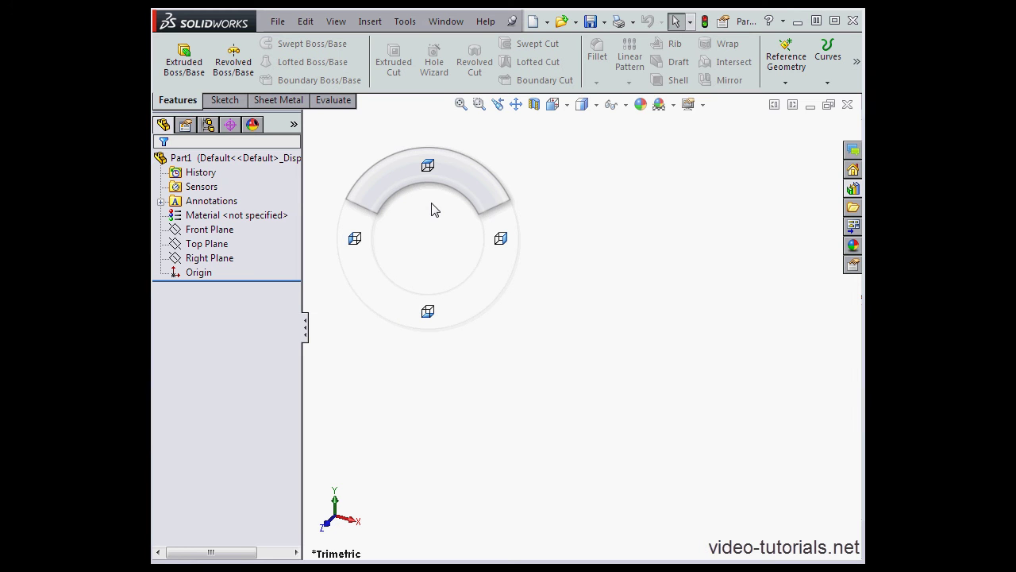
{"action": "right_click_drag", "start_coordinate": [431, 209], "coordinate": [471, 179]}
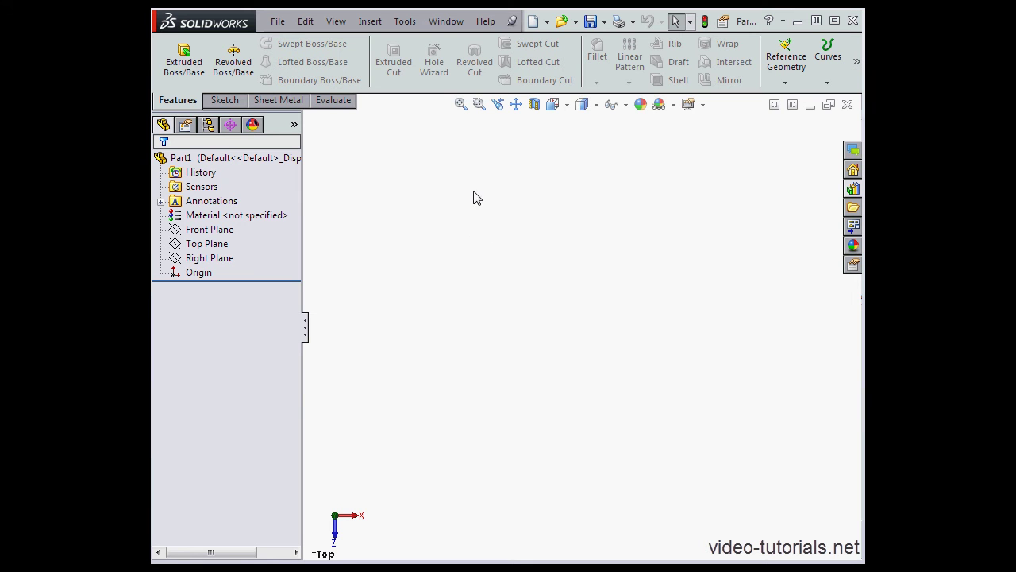
Step: Reopen Customize on Mouse Gestures, toggle gestures off and on, and try eight gestures
{"action": "right_click", "coordinate": [345, 104]}
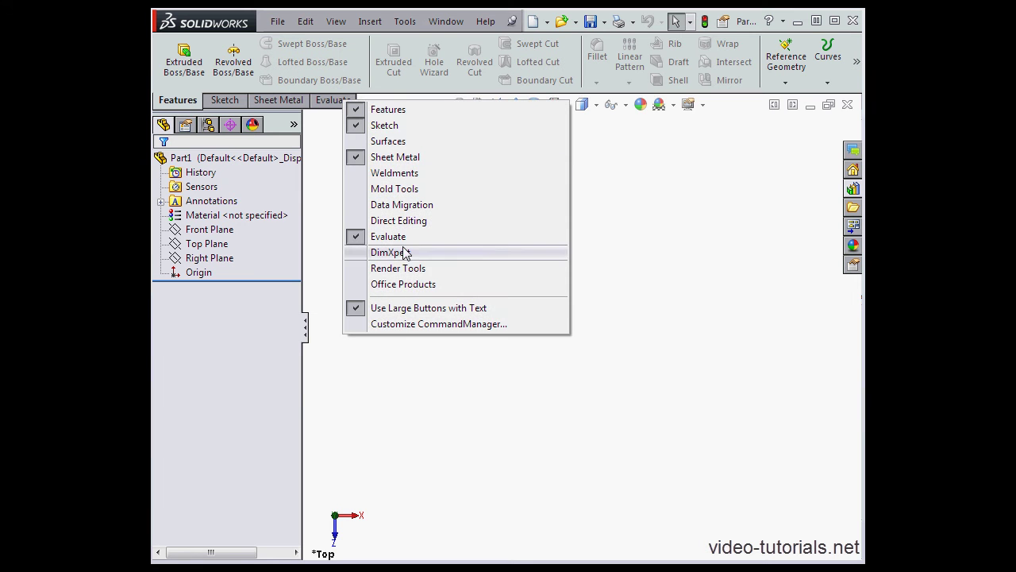
{"action": "left_click", "coordinate": [420, 324]}
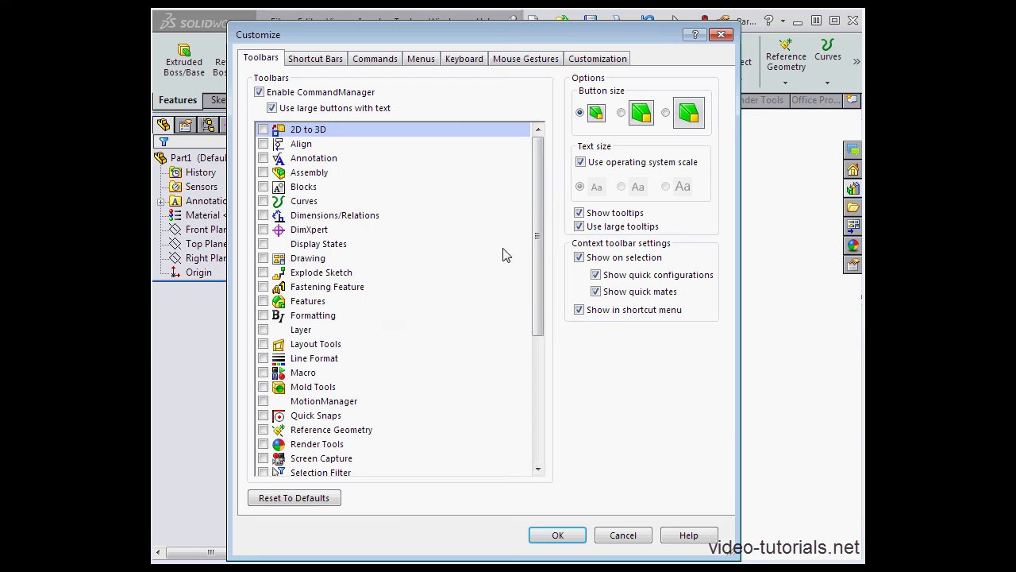
{"action": "left_click", "coordinate": [525, 59]}
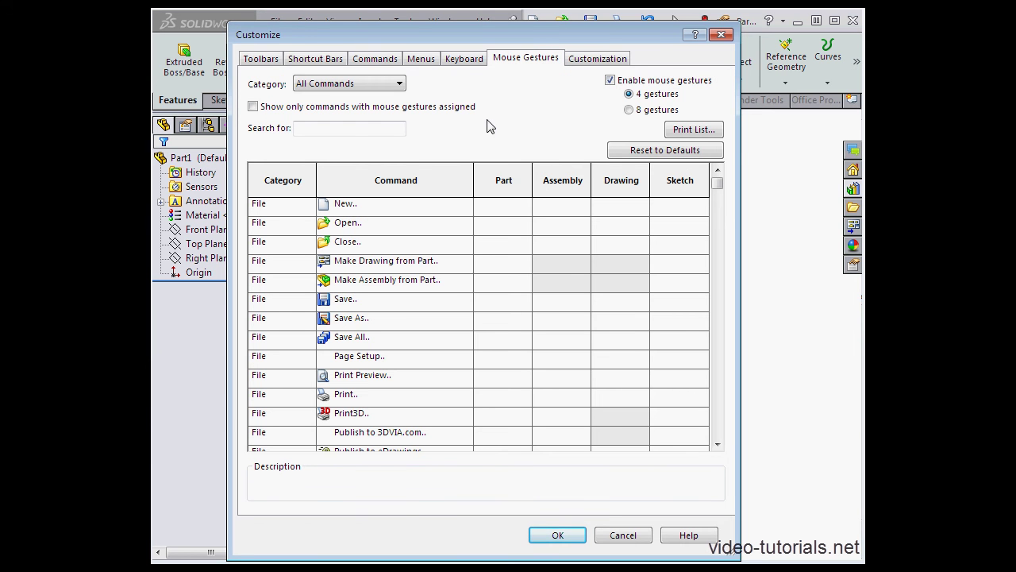
{"action": "left_click", "coordinate": [610, 81]}
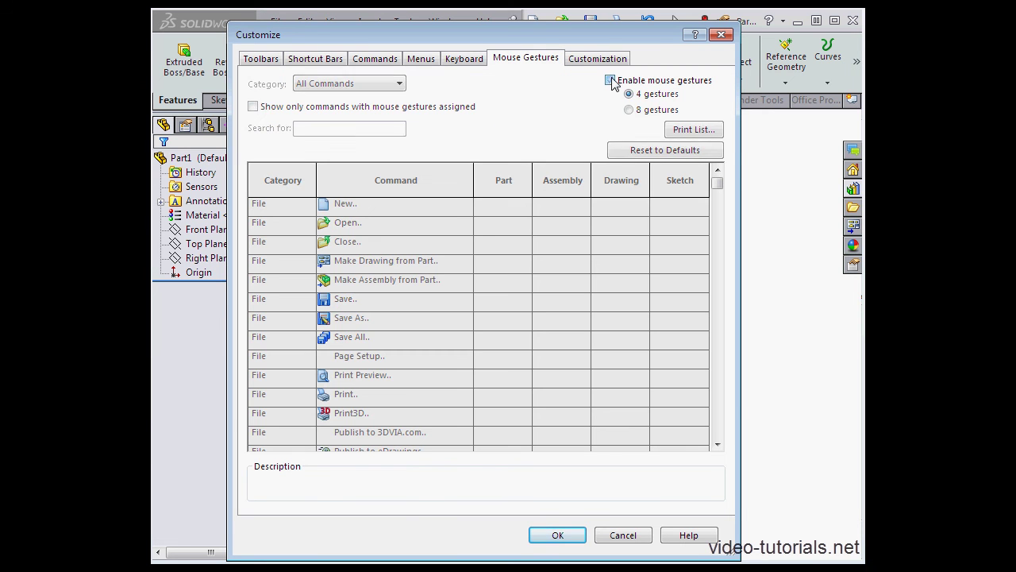
{"action": "left_click", "coordinate": [610, 81]}
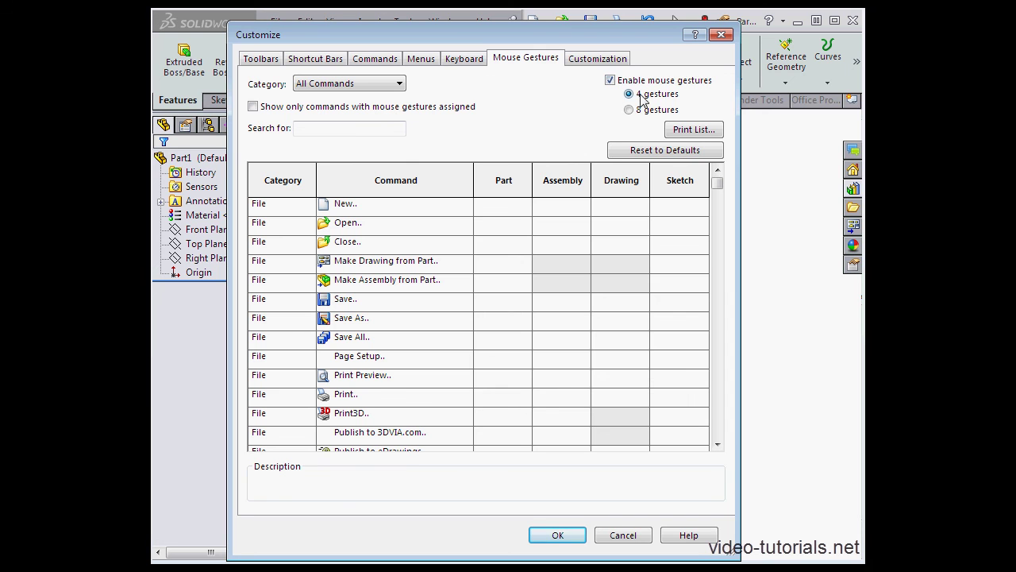
{"action": "left_click", "coordinate": [629, 109]}
Step: Filter to assigned gestures, give Left the left-arrow part gesture again, and sort both gesture columns
{"action": "left_click", "coordinate": [252, 107]}
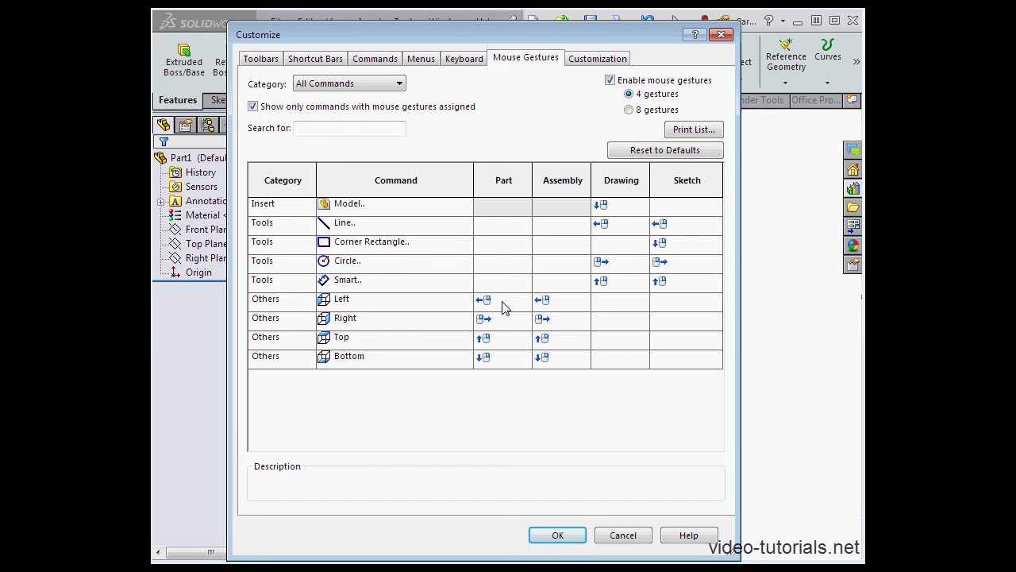
{"action": "left_click", "coordinate": [507, 305]}
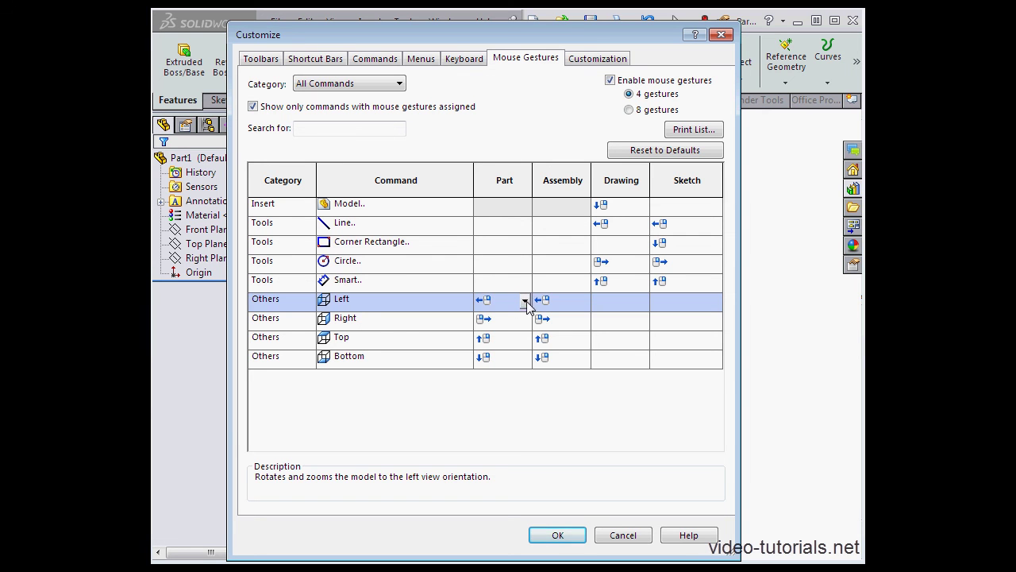
{"action": "left_click", "coordinate": [524, 303]}
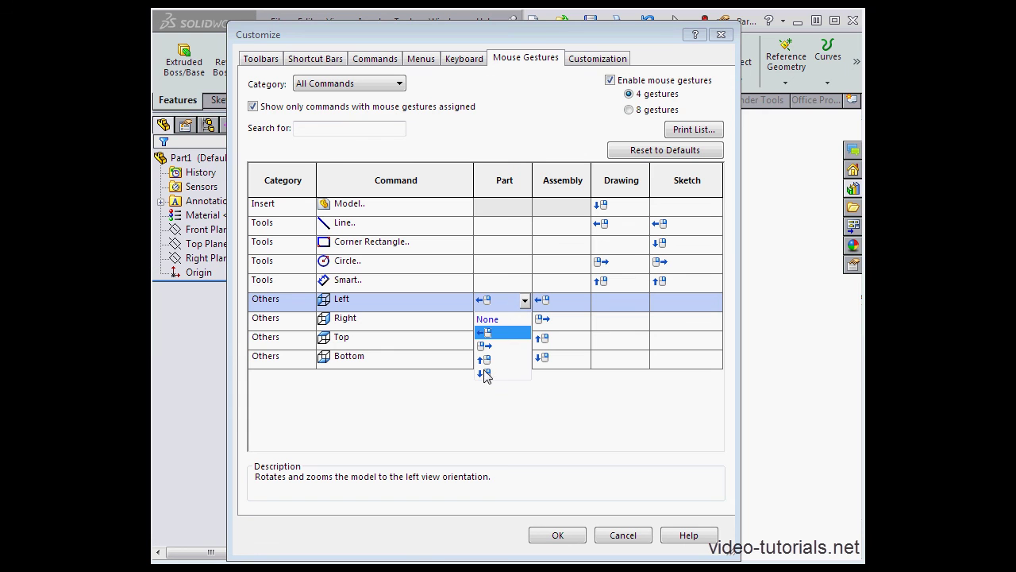
{"action": "left_click", "coordinate": [492, 321]}
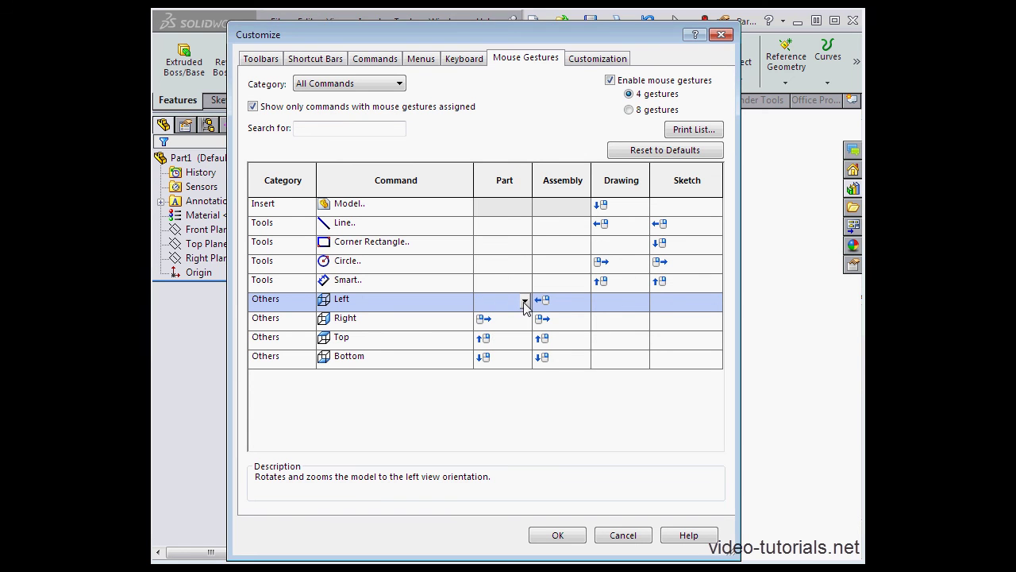
{"action": "left_click", "coordinate": [523, 302]}
{"action": "left_click", "coordinate": [490, 331]}
{"action": "left_click", "coordinate": [511, 182]}
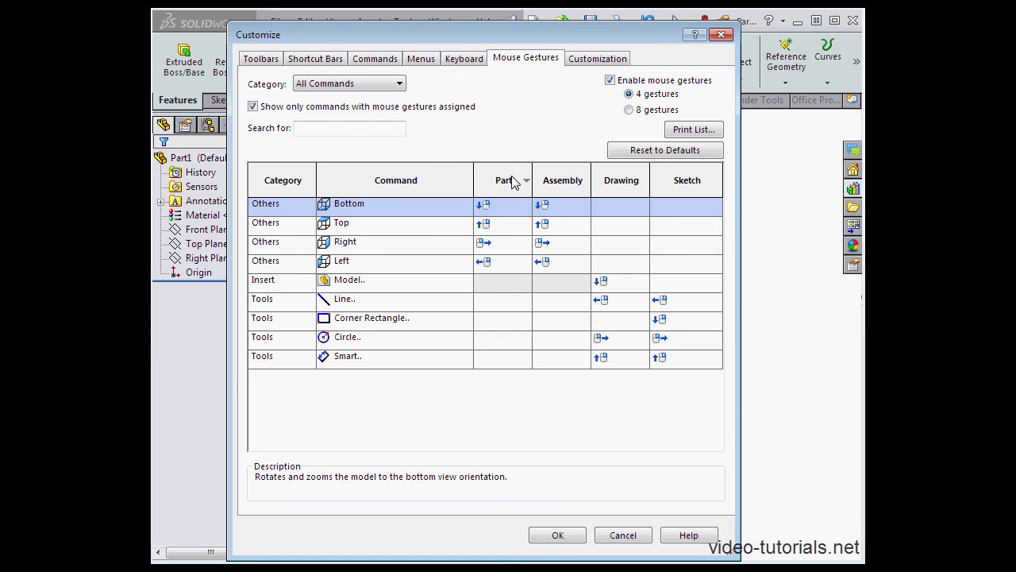
{"action": "left_click", "coordinate": [554, 184]}
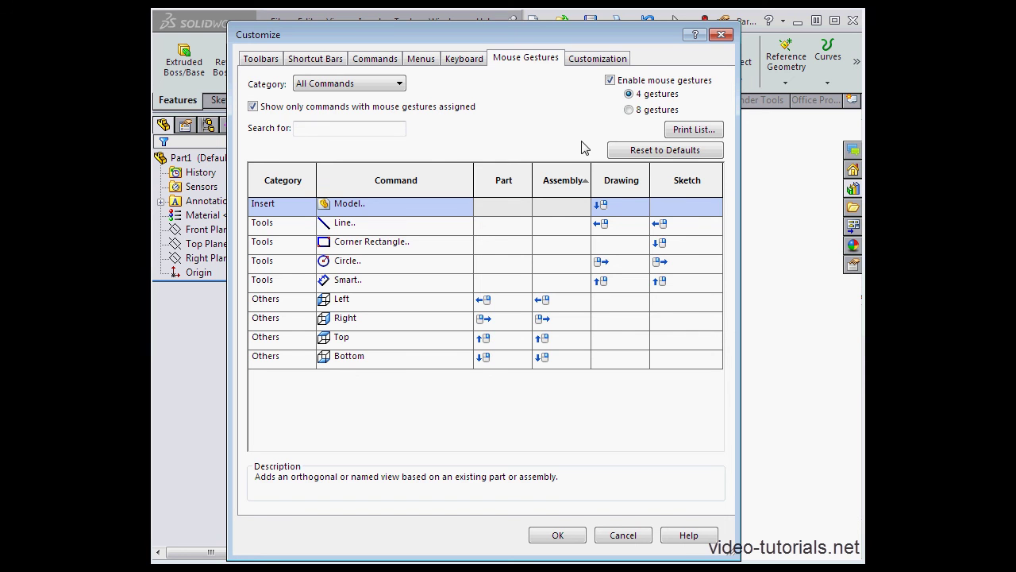
Step: Look over the Customization tab options, then close the Customize dialog with OK
{"action": "left_click", "coordinate": [593, 60]}
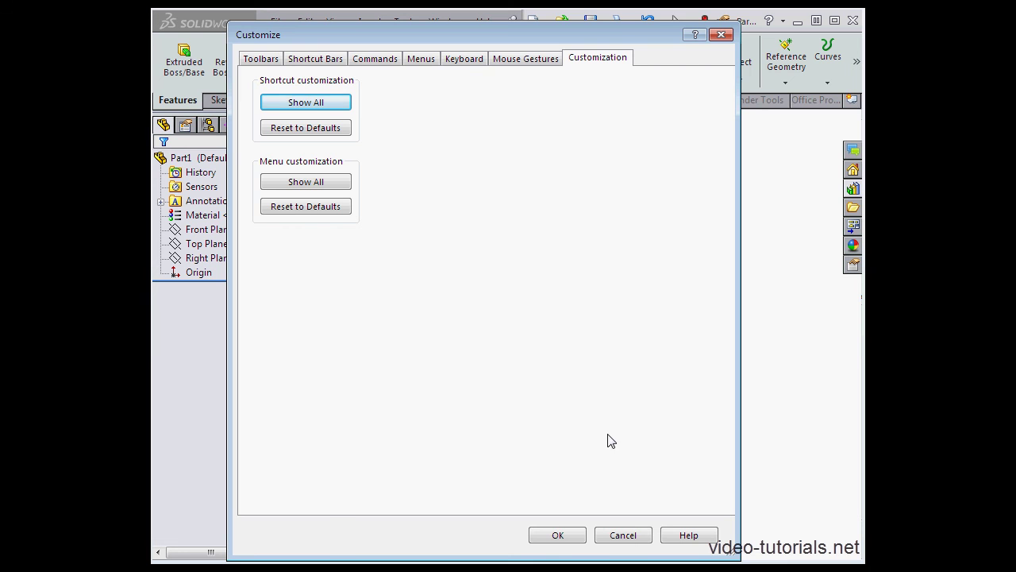
{"action": "left_click", "coordinate": [623, 535]}
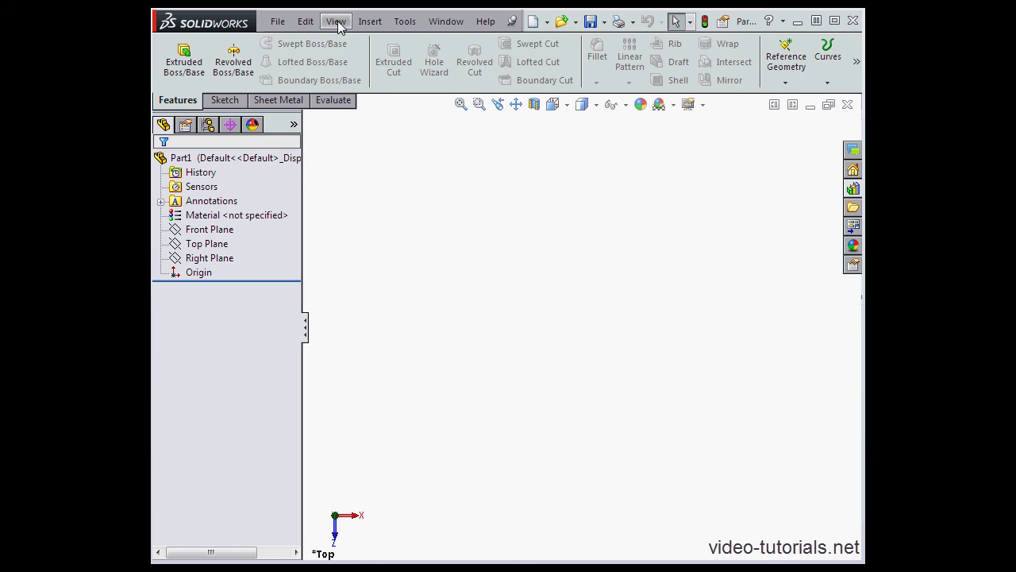
Step: Unpin the menu bar, check Help, re-pin it, and show the File menu's recent parts
{"action": "left_click", "coordinate": [513, 21]}
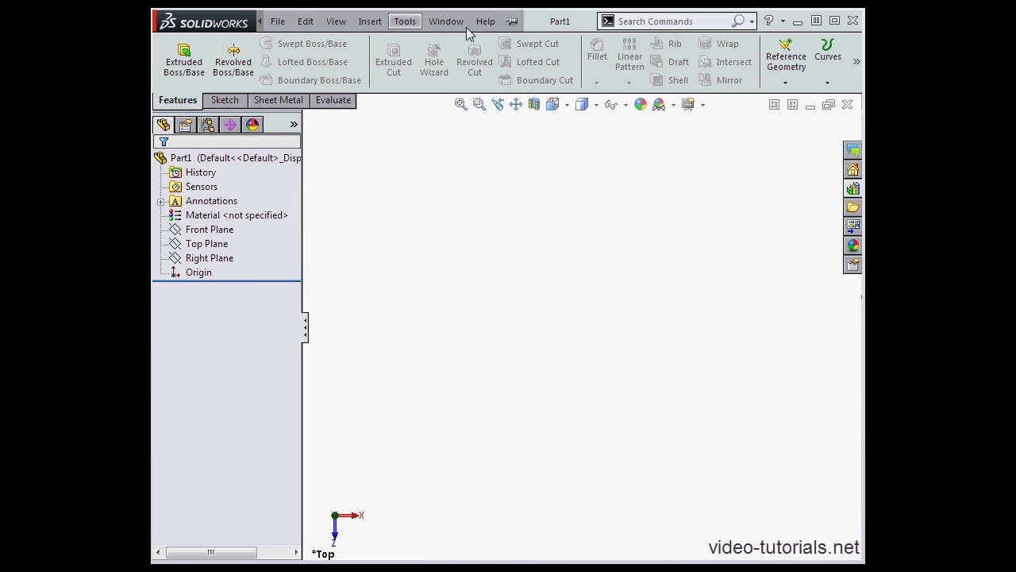
{"action": "left_click", "coordinate": [370, 21]}
{"action": "left_click", "coordinate": [512, 22]}
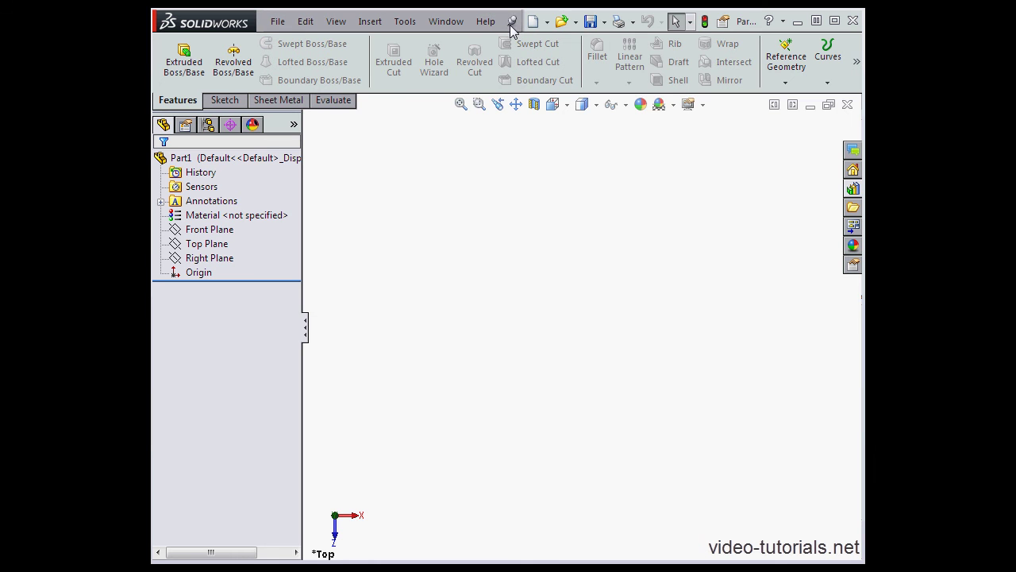
{"action": "left_click", "coordinate": [279, 22]}
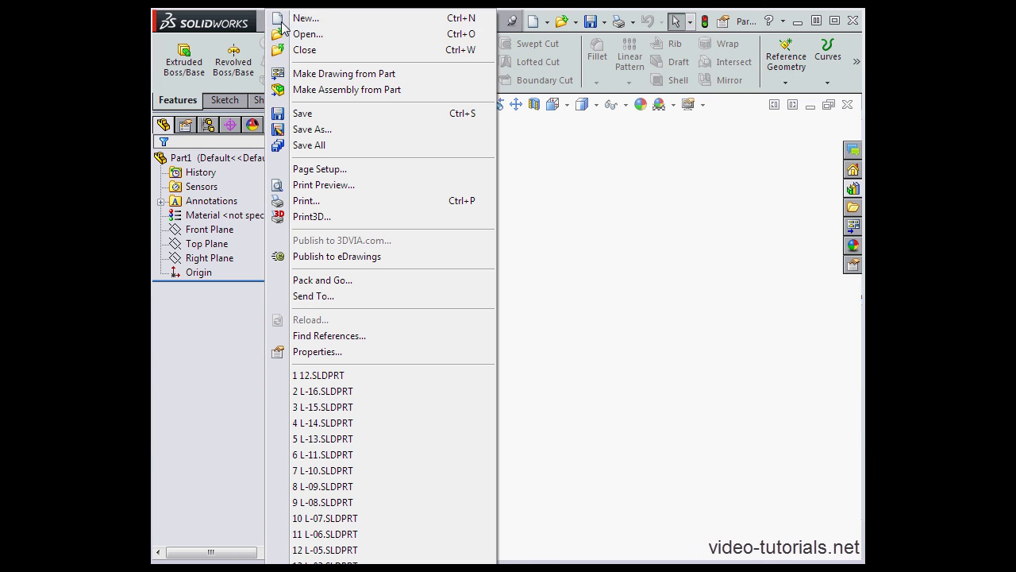